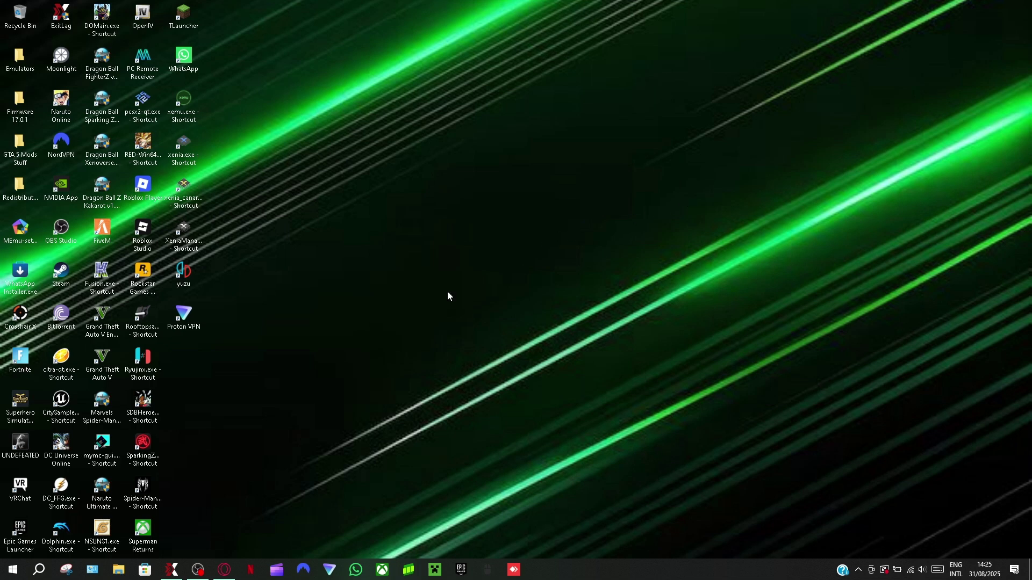
Step: Search Google for 'yuzu' from Opera GX's Speed Dial search box
left_click(225, 570)
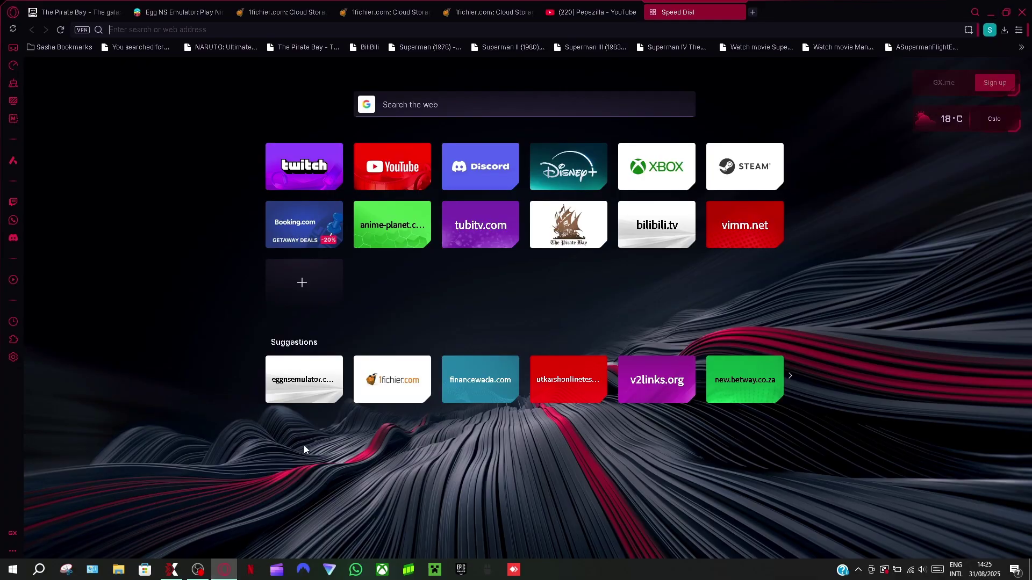
left_click(453, 106)
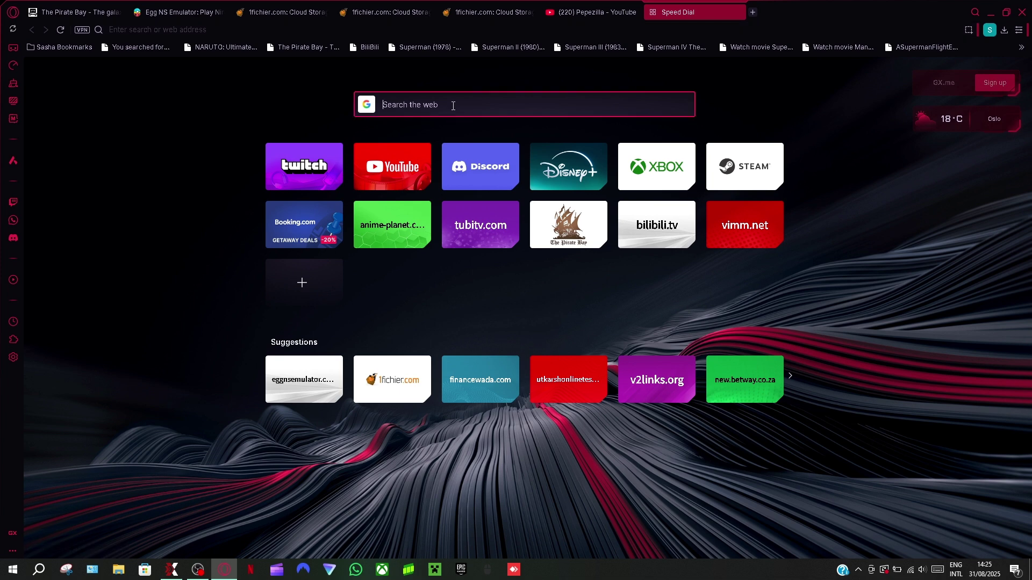
type("yuzu")
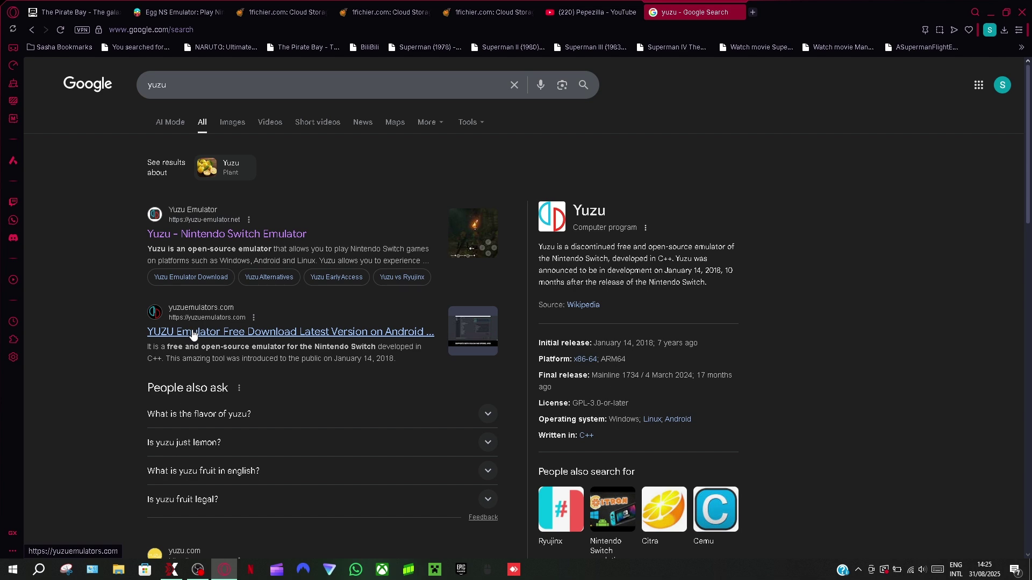
Step: Open the yuzuemulators.com site, dismiss the full-screen ad, and start the Windows download of yuzu
left_click(241, 339)
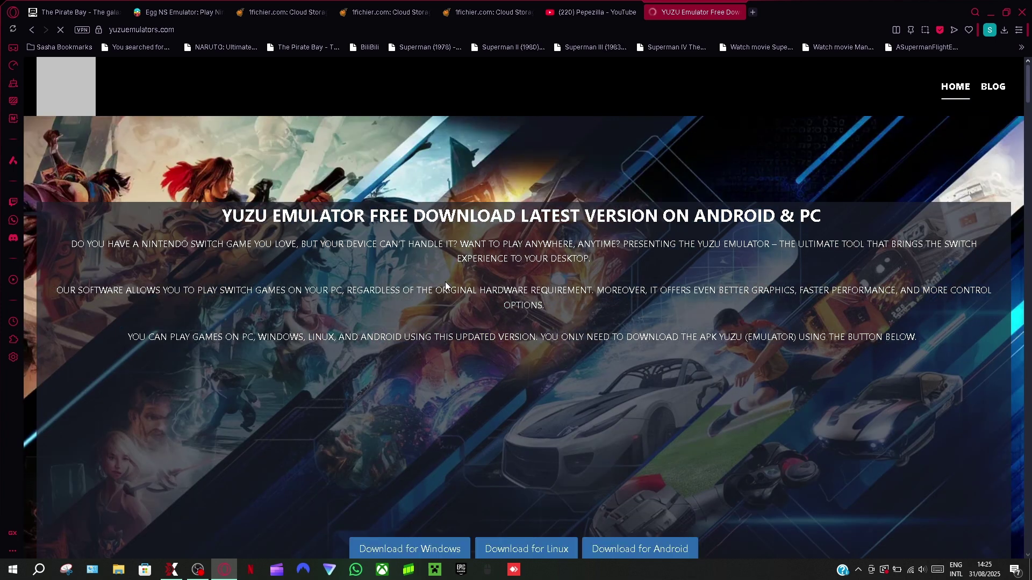
scroll(445, 282, "down", 3)
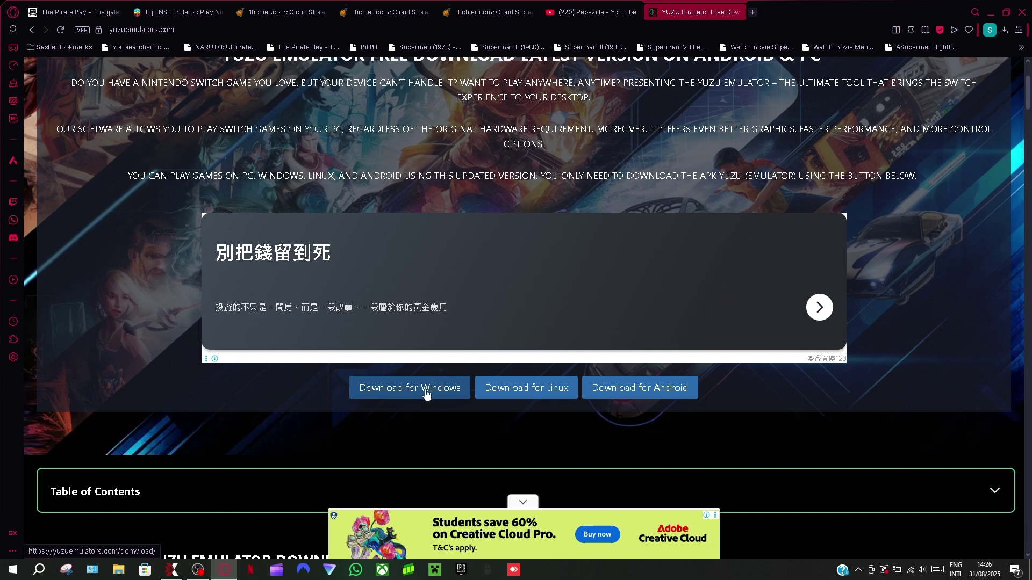
left_click(415, 391)
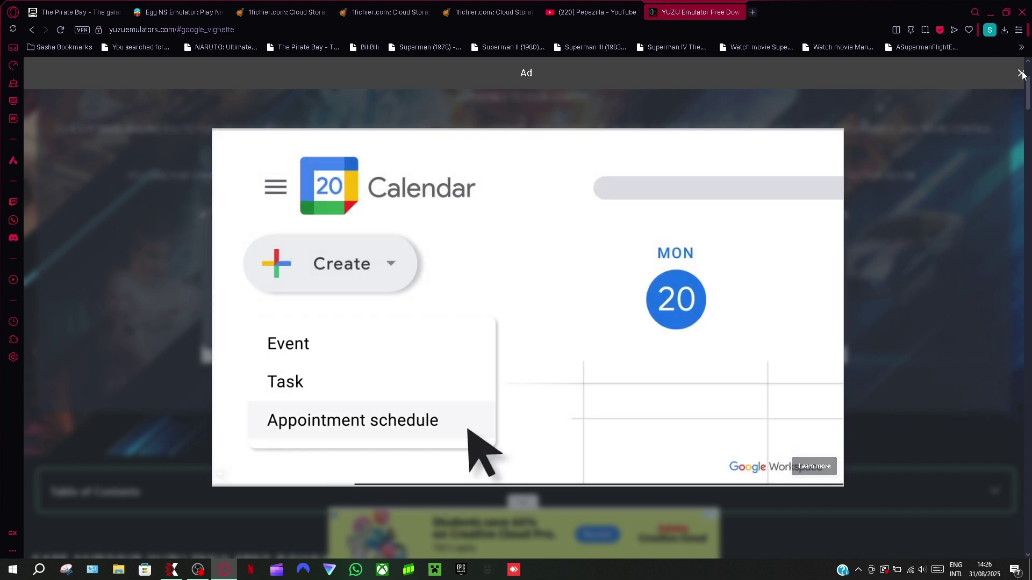
left_click(1020, 72)
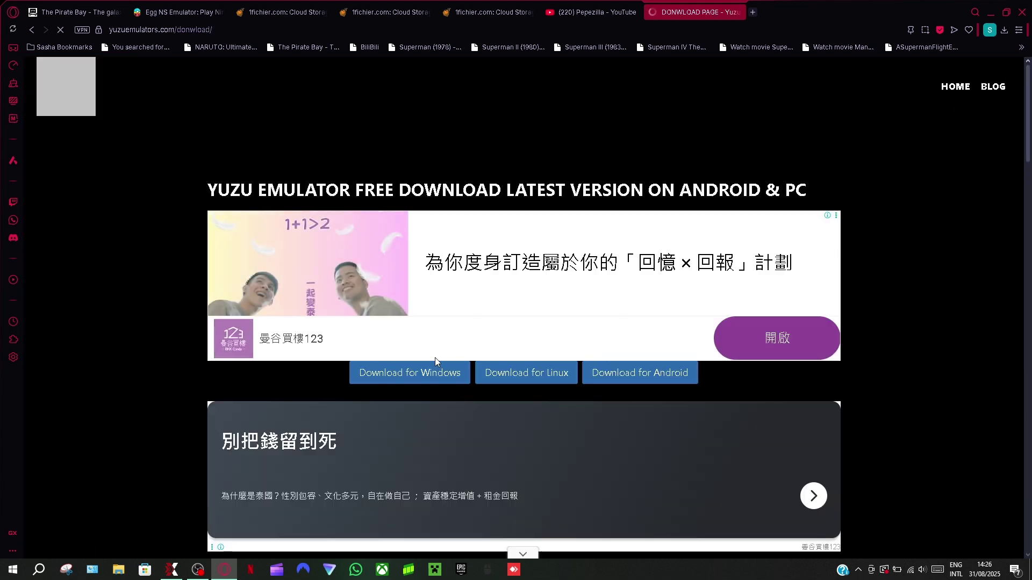
left_click(412, 375)
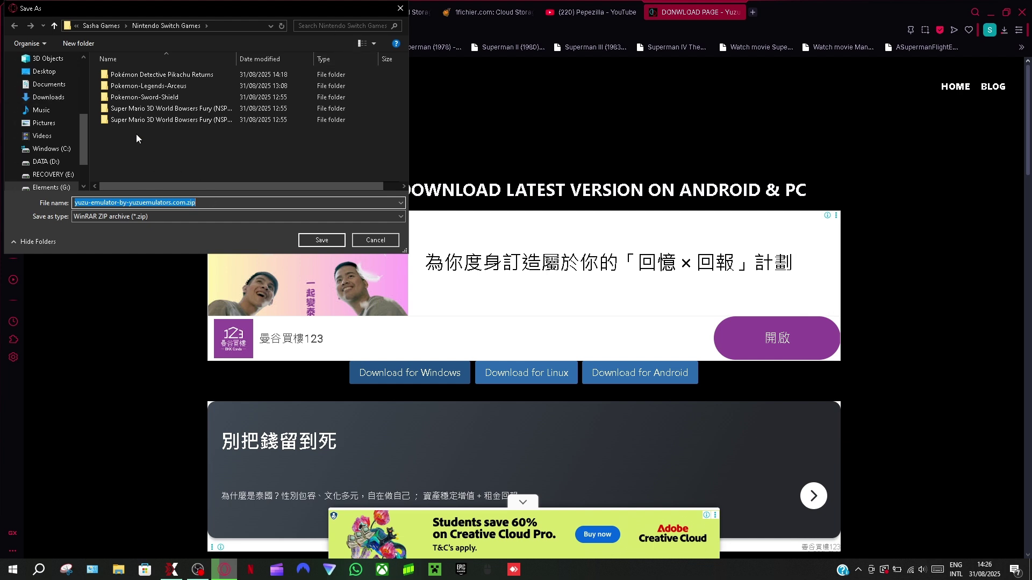
Step: Cancel the Save As dialog without saving yuzu-emulator-by-yuzuemulators.com.zip
scroll(48, 86, "up", 3)
scroll(49, 86, "up", 2)
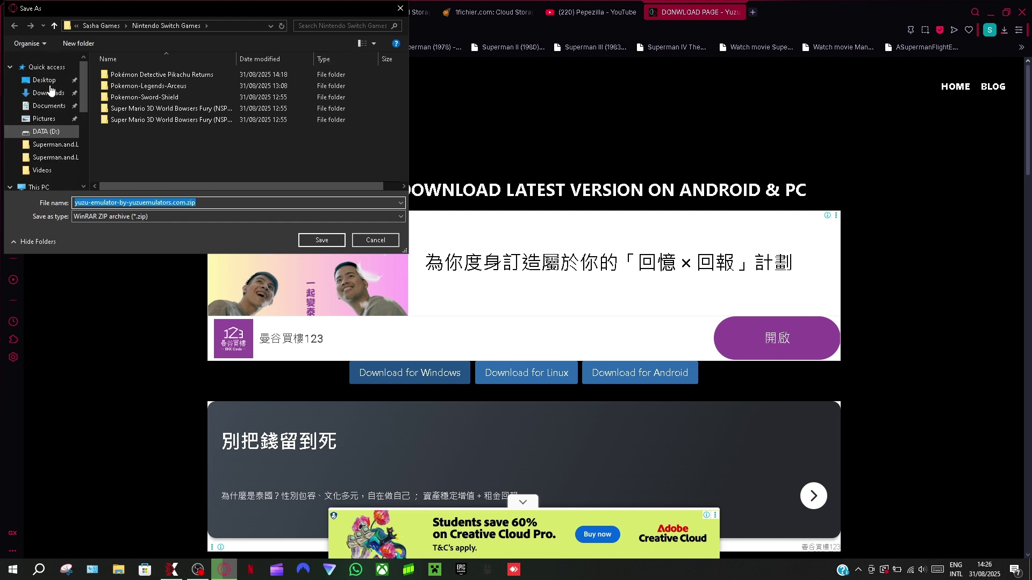
scroll(43, 86, "down", 3)
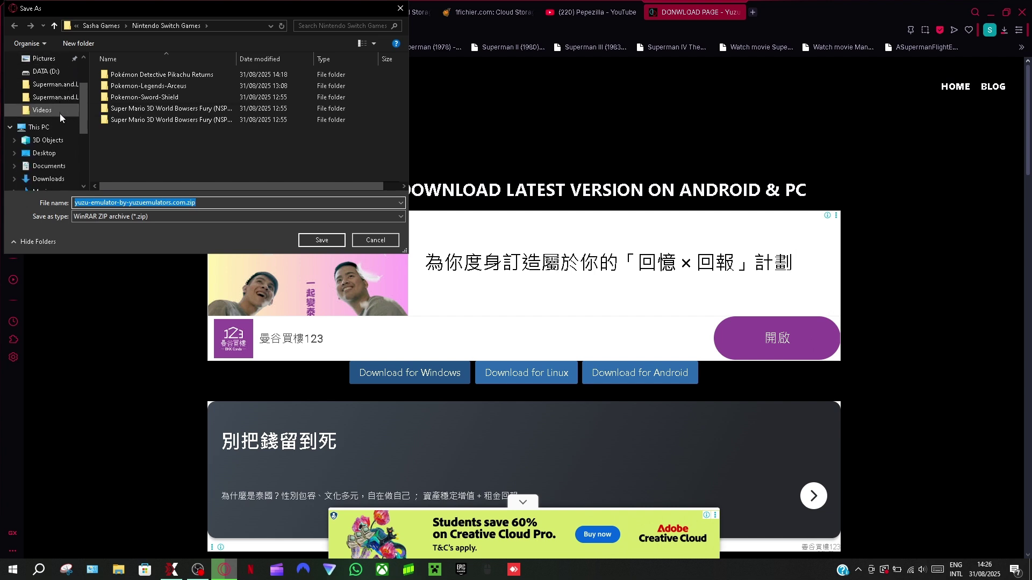
left_click(375, 241)
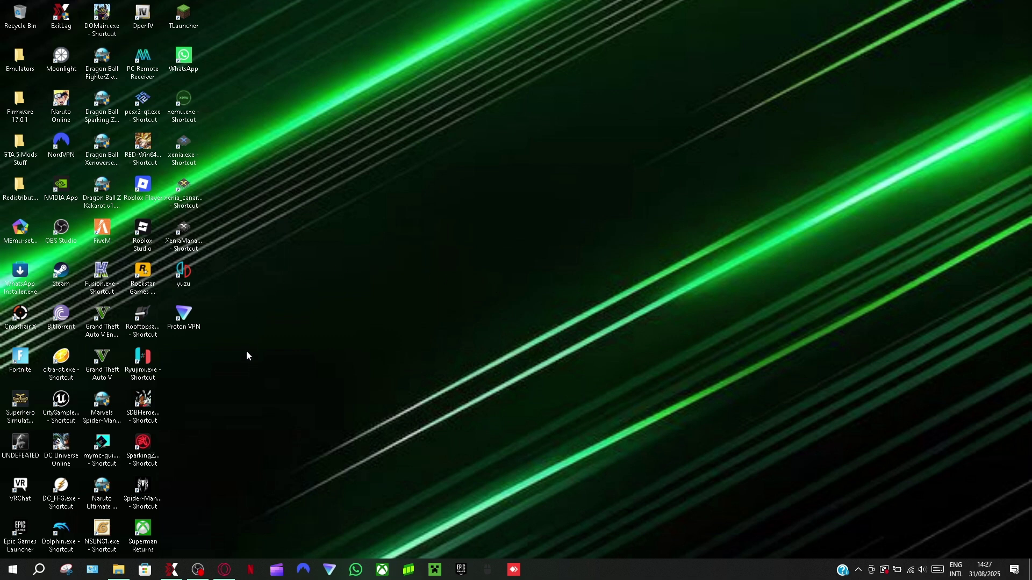
Step: Open the yuzu shortcut's install folder under AppData\Local, view it, then close that window
right_click(184, 274)
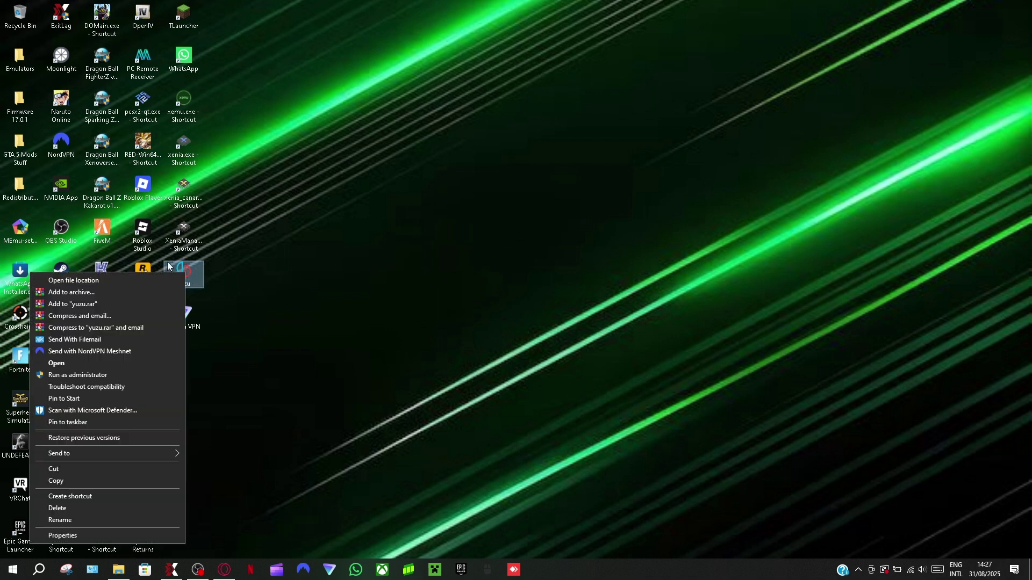
left_click(79, 281)
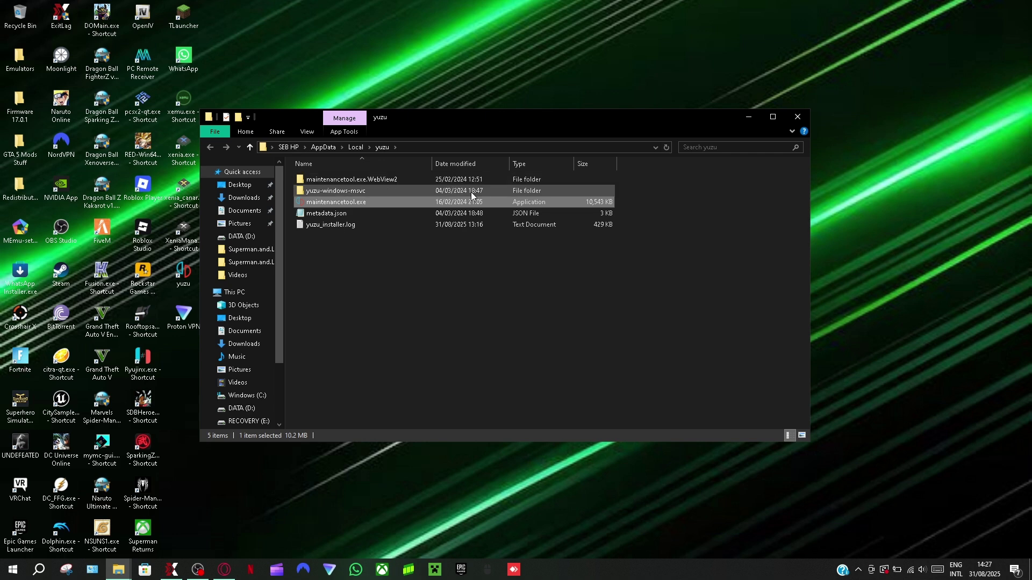
left_click(685, 205)
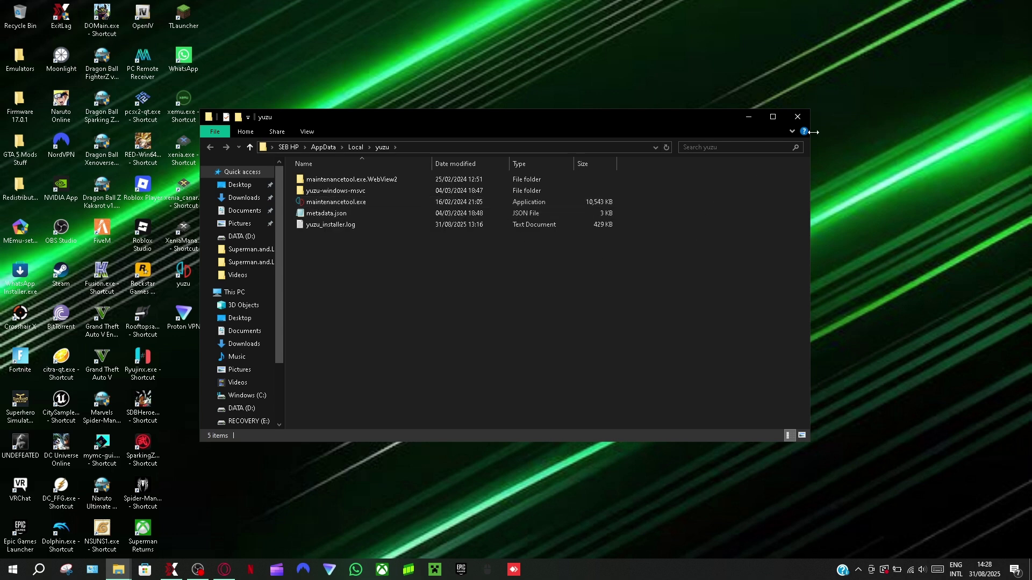
left_click(798, 116)
Step: Launch yuzu from its desktop shortcut and open Emulation > Configure
double_click(183, 272)
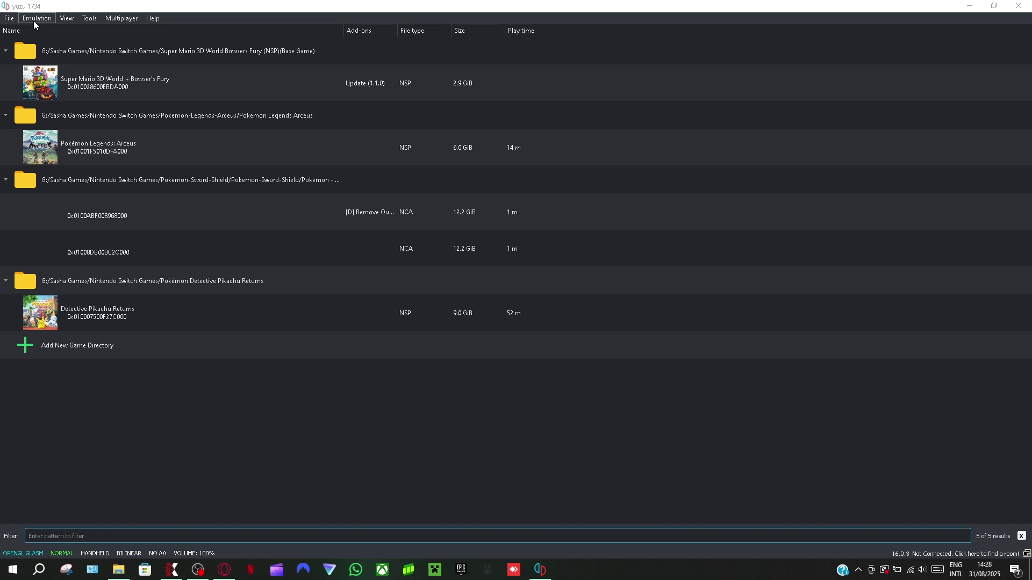
left_click(34, 21)
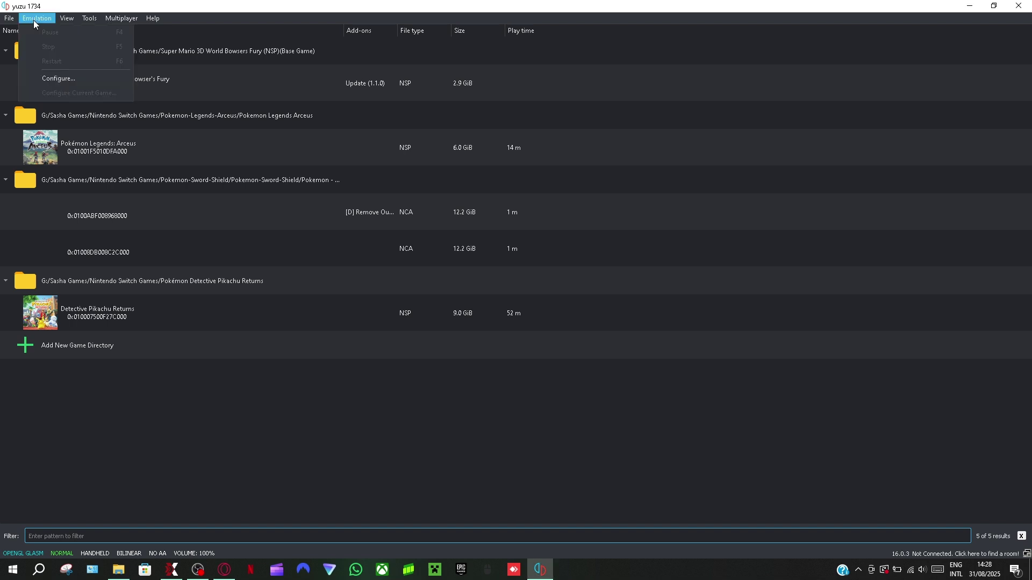
left_click(62, 78)
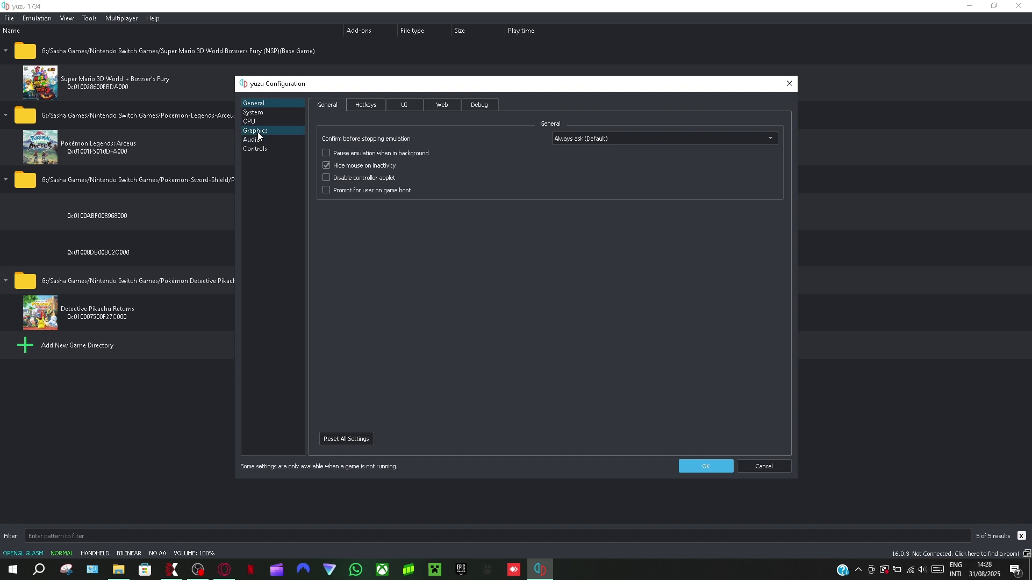
Step: Look through the System, CPU, Graphics and Audio pages, ending on the Controls page
left_click(258, 116)
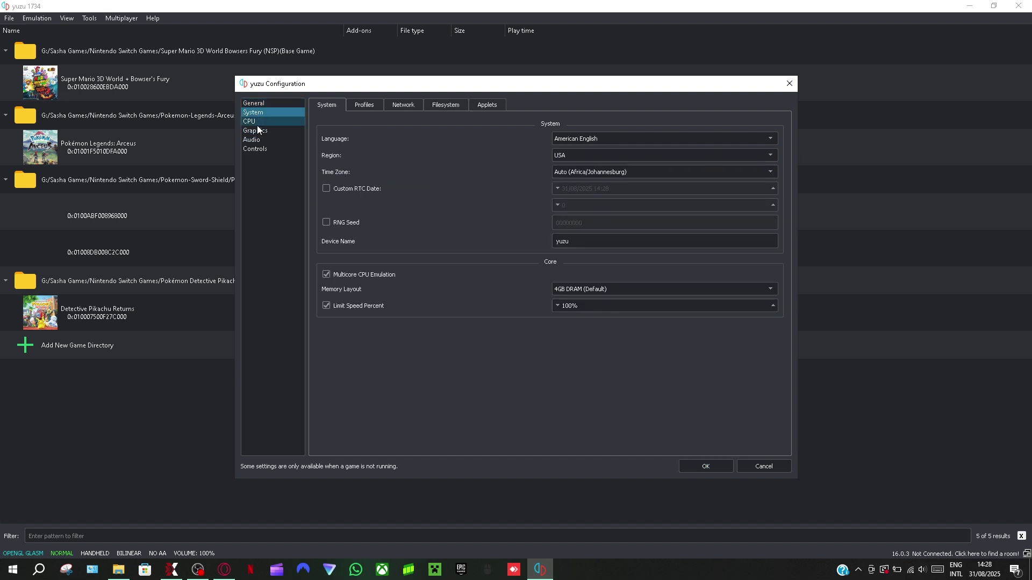
left_click(257, 125)
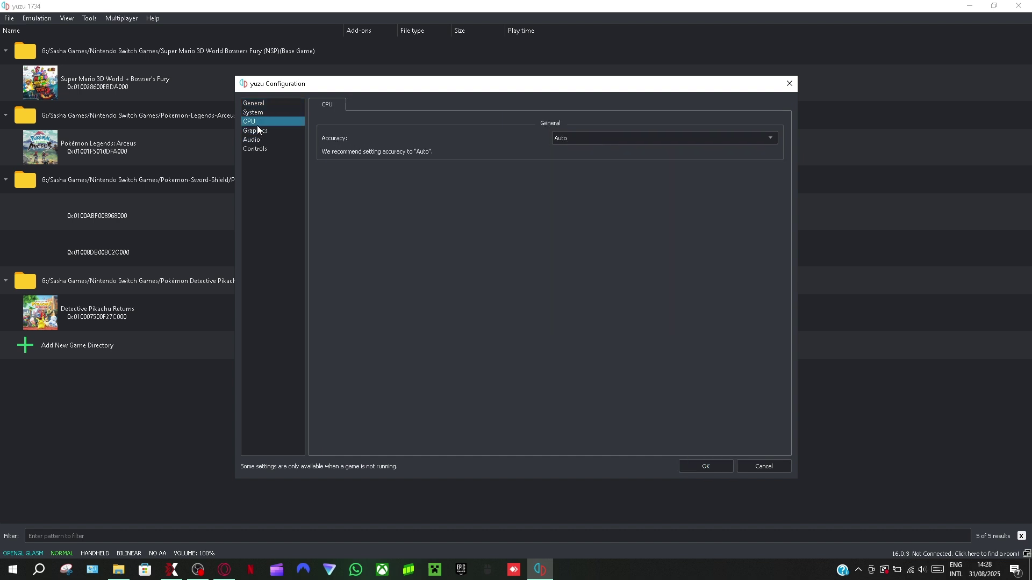
left_click(263, 133)
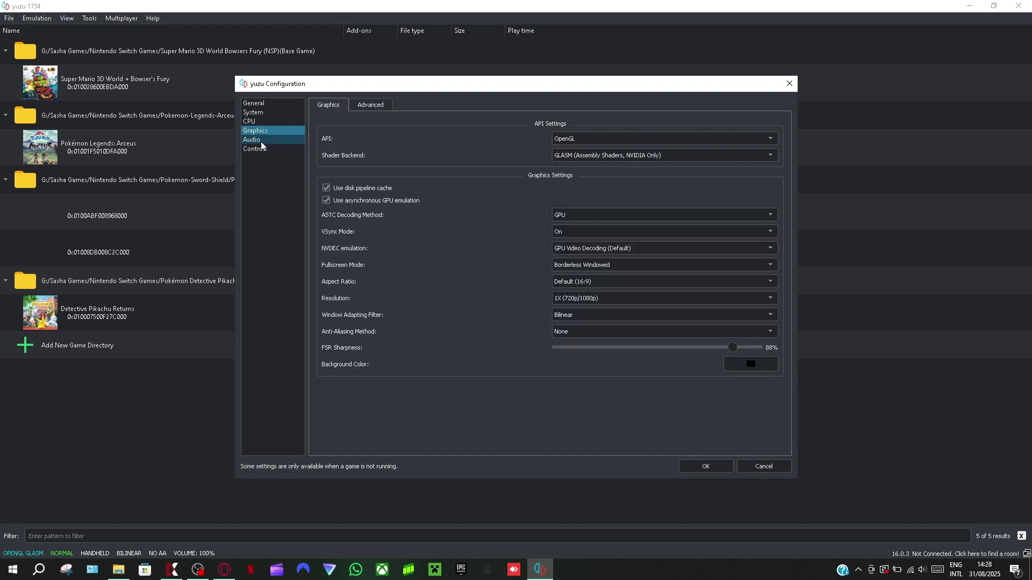
left_click(262, 142)
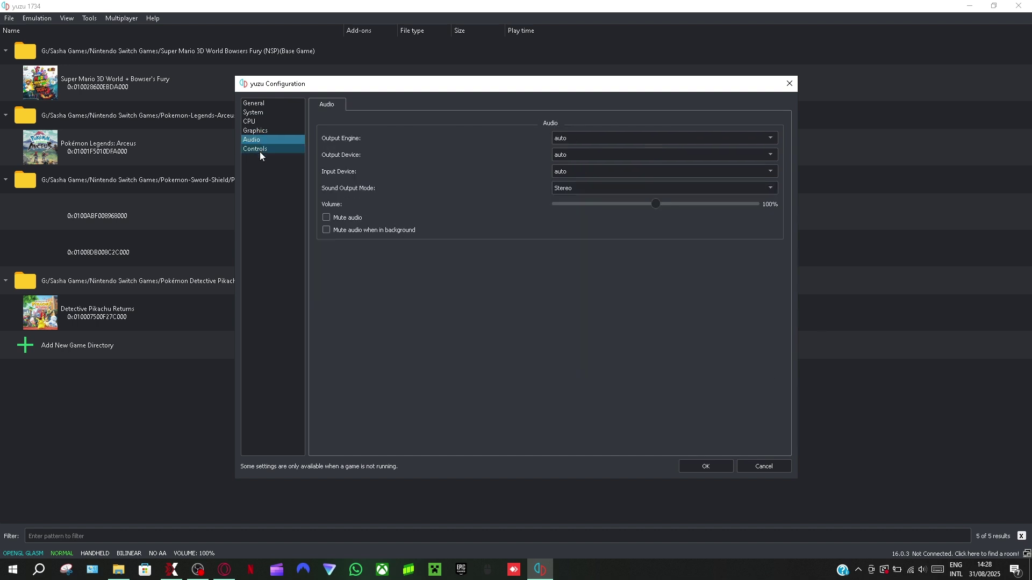
left_click(262, 147)
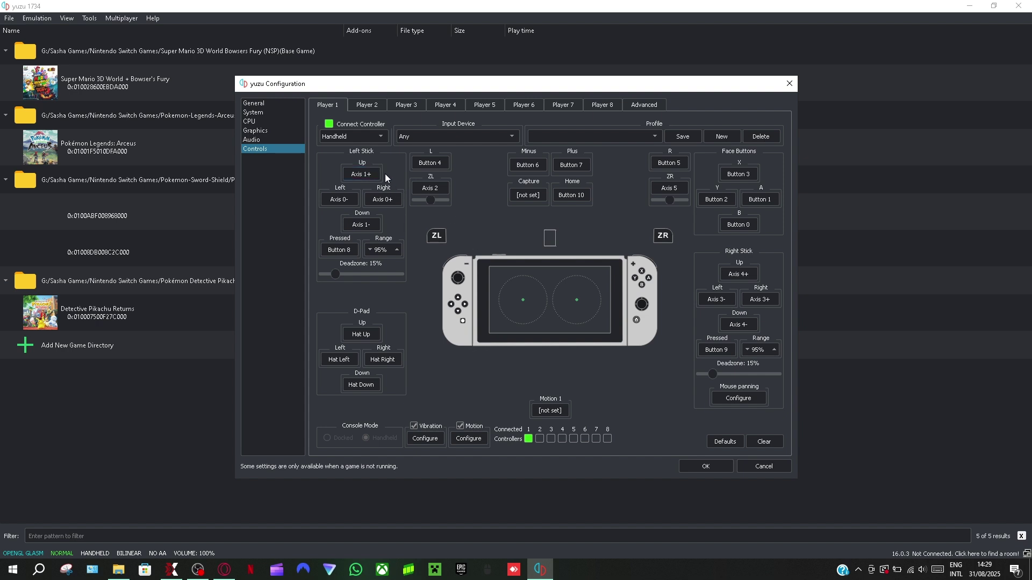
Step: Change Player 1's controller type from Handheld to Pro Controller
left_click(412, 139)
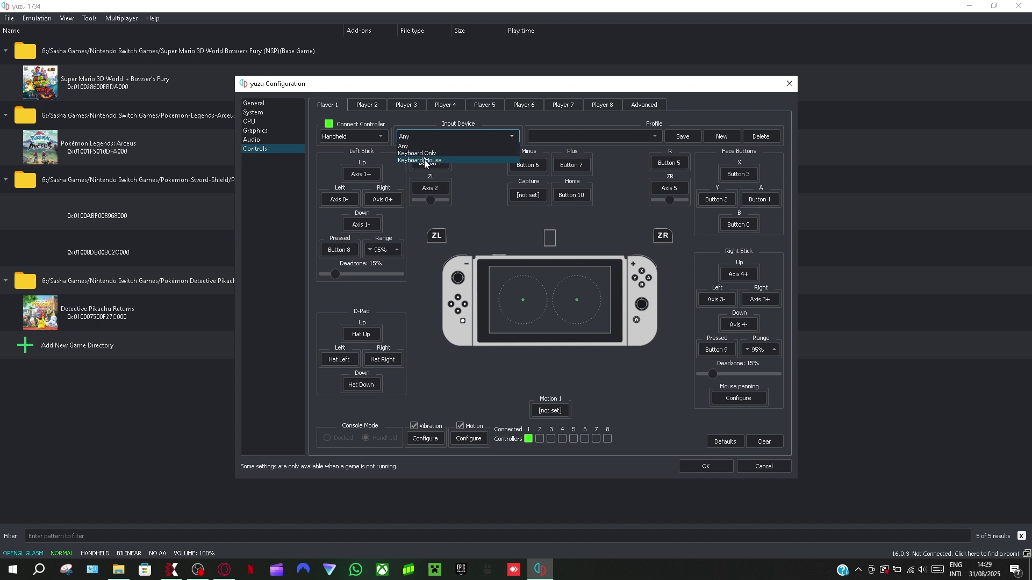
left_click(450, 136)
left_click(376, 136)
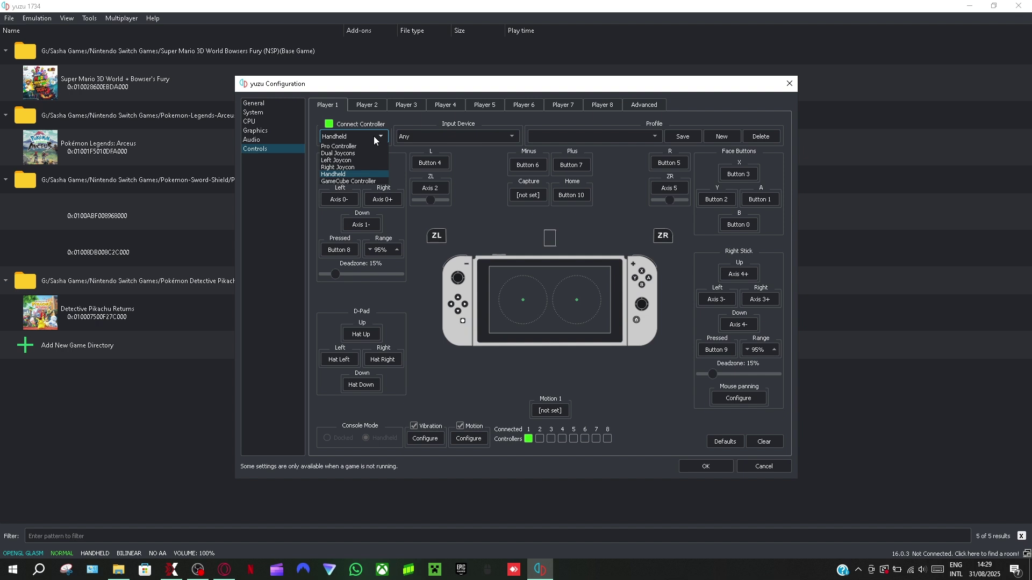
left_click(339, 146)
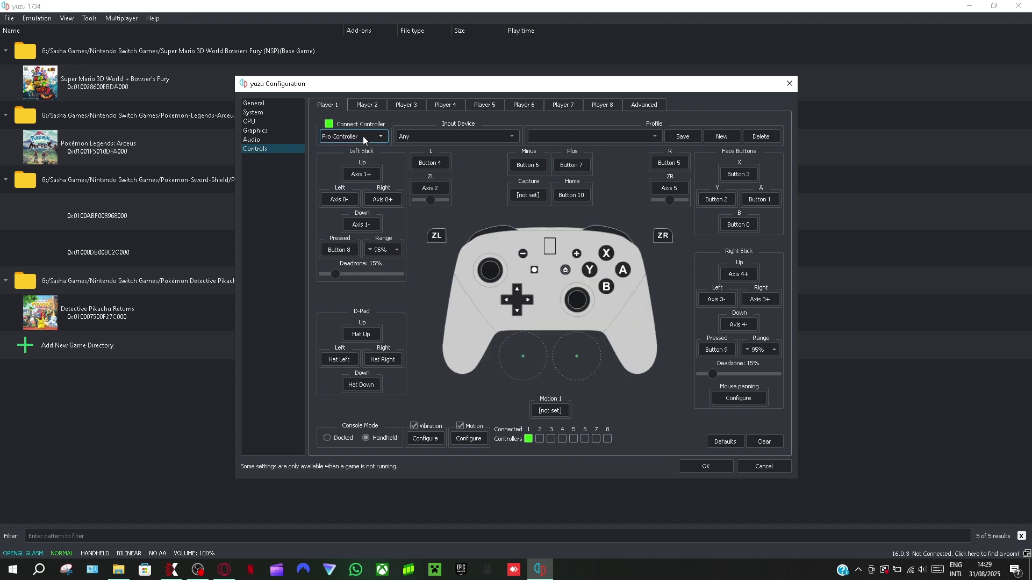
left_click(428, 140)
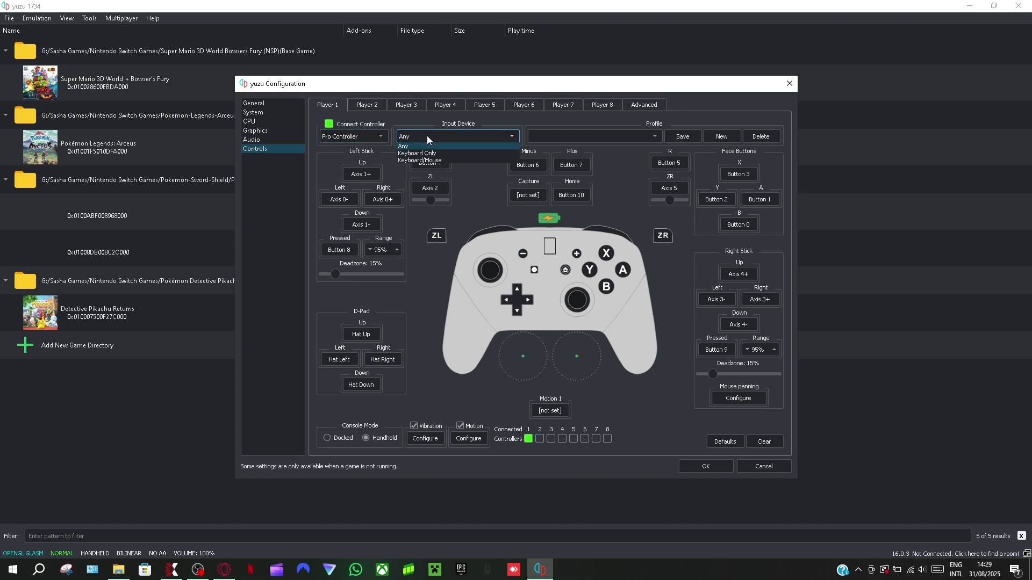
left_click(466, 131)
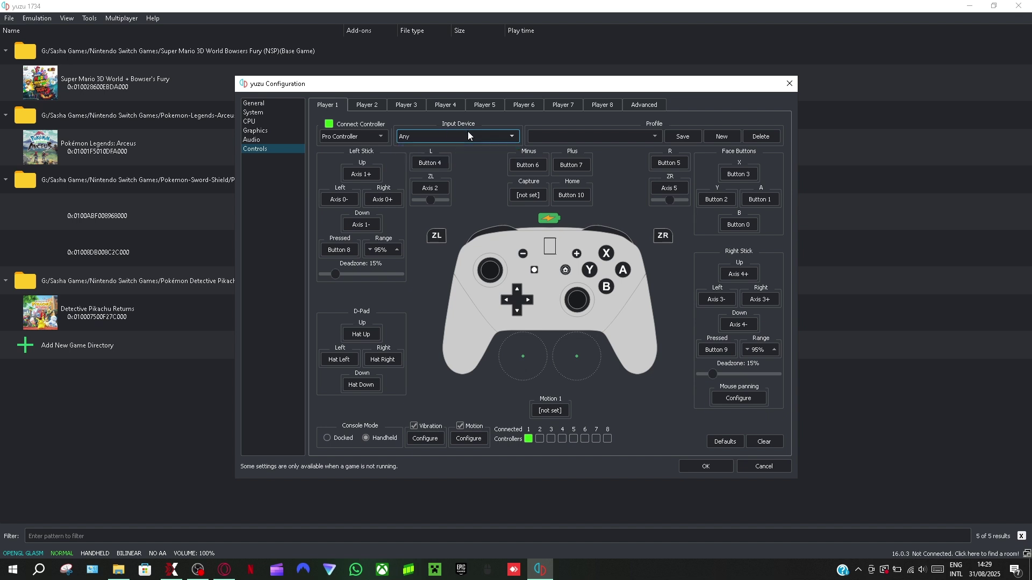
left_click(656, 136)
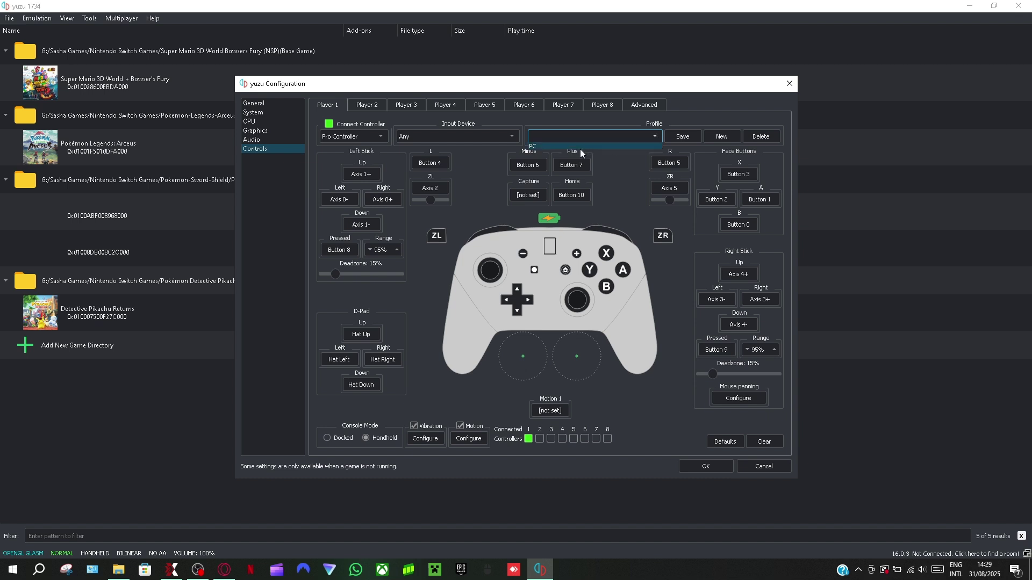
left_click(631, 131)
Step: Set Player 1's input device to Xbox 360 Controller 0
left_click(652, 137)
left_click(488, 139)
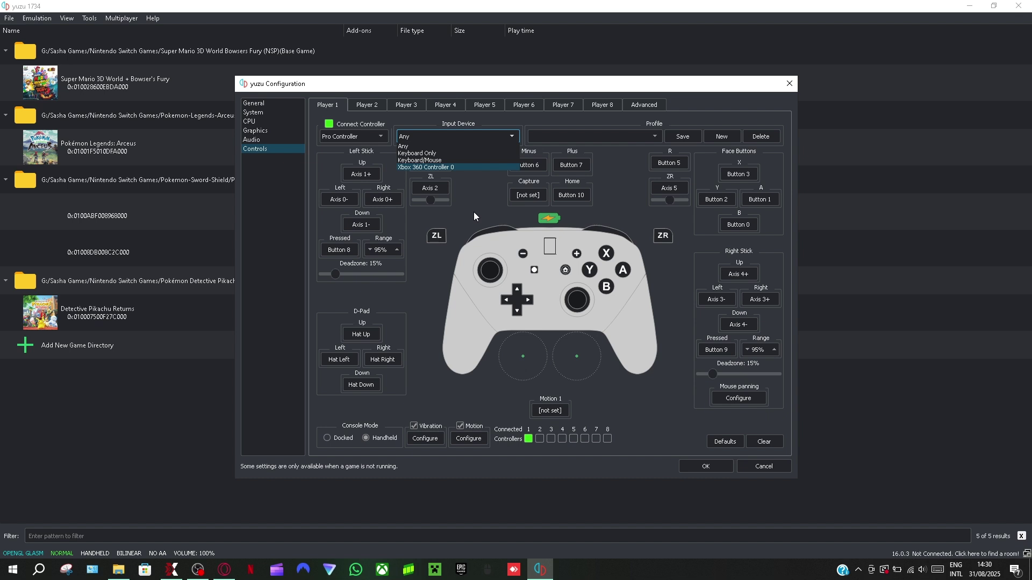
left_click(447, 167)
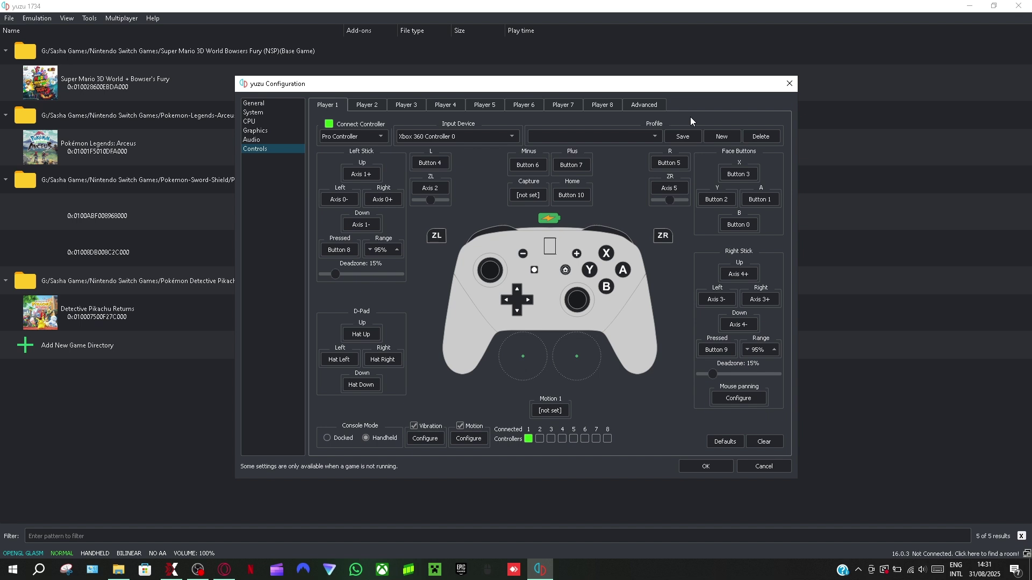
Step: Confirm the configuration with OK, then pick Add New Game Directory in the game list
left_click(693, 464)
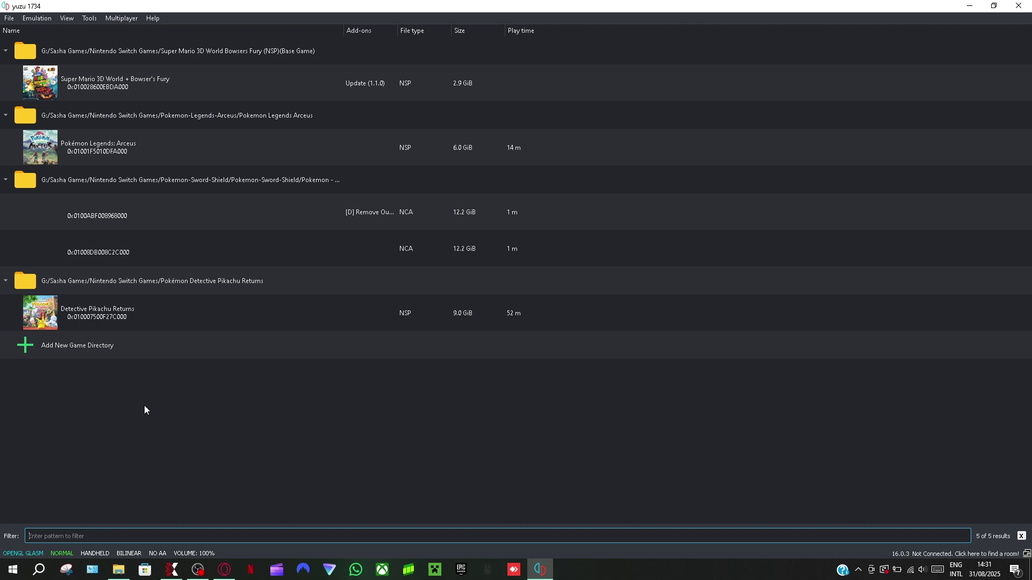
left_click(85, 349)
Step: Browse the folder picker to G:\games folder\Nintendo Switch Games\Pokémon Detective Pikachu Returns
left_click(68, 349)
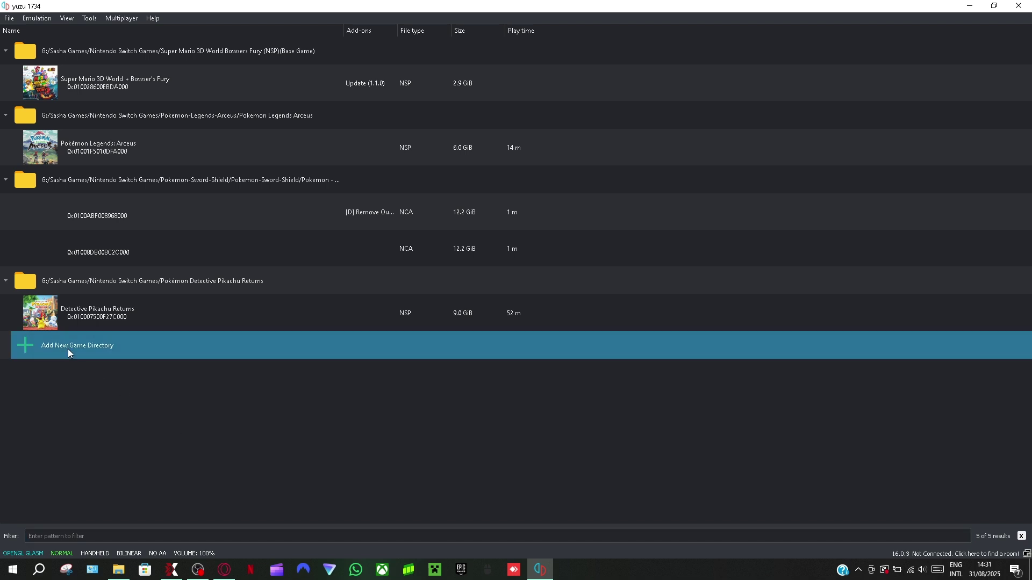
double_click(68, 350)
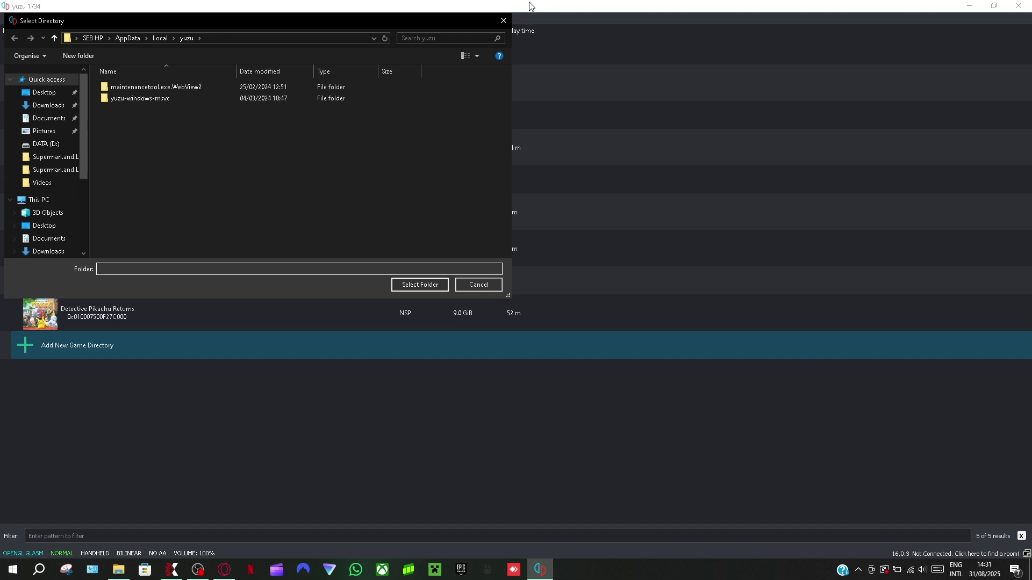
left_click(48, 204)
double_click(175, 233)
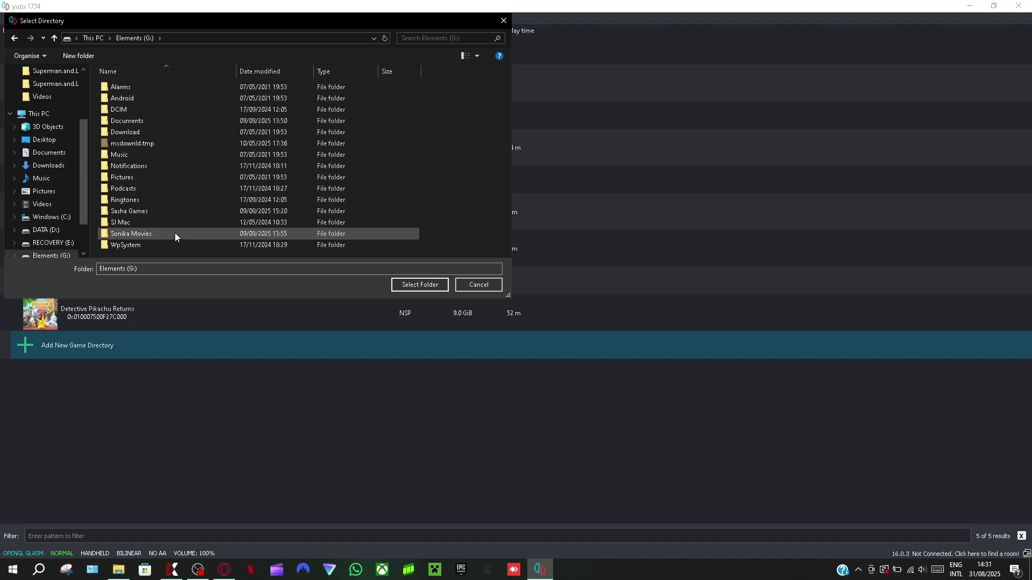
double_click(134, 212)
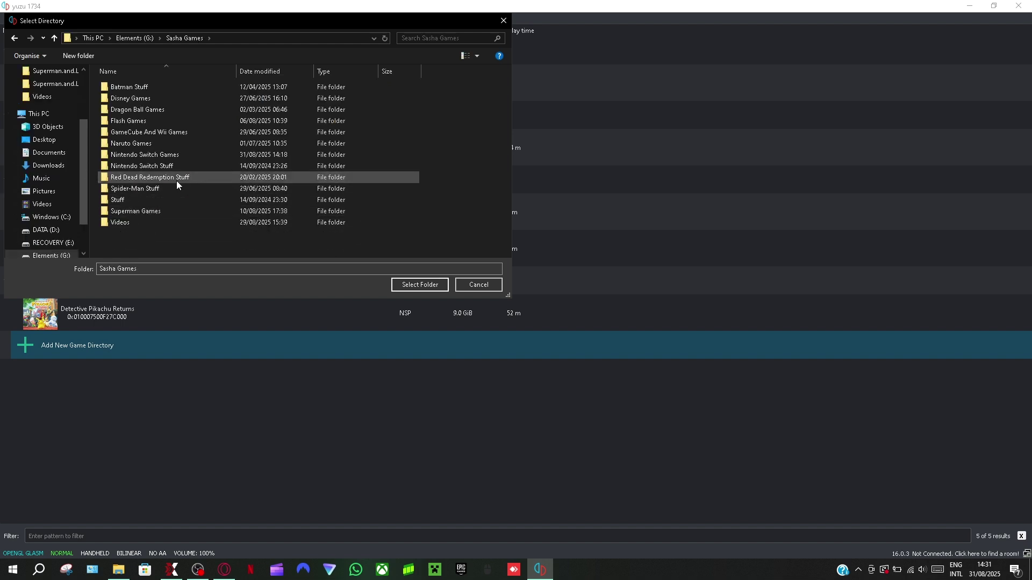
double_click(148, 156)
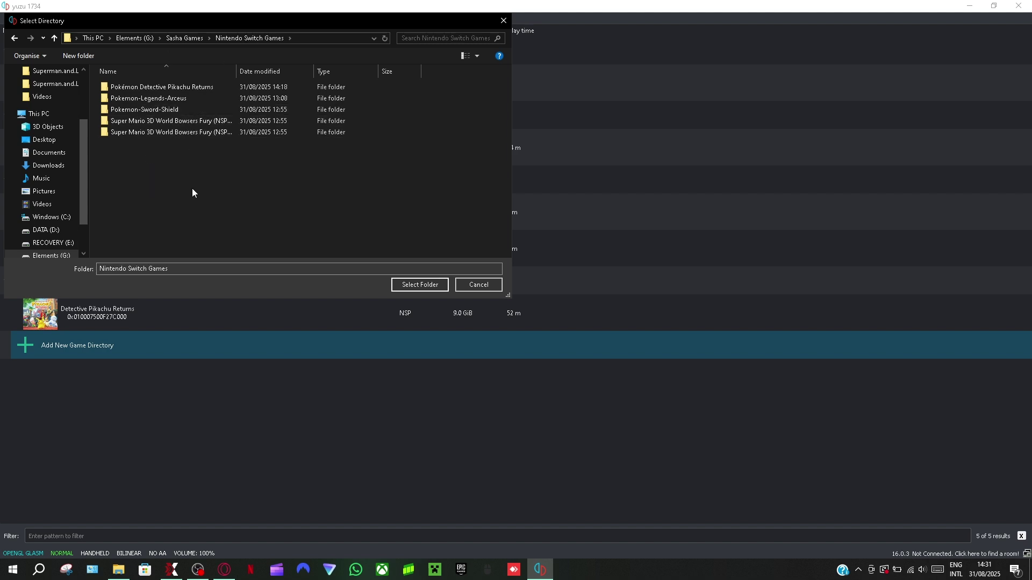
double_click(167, 86)
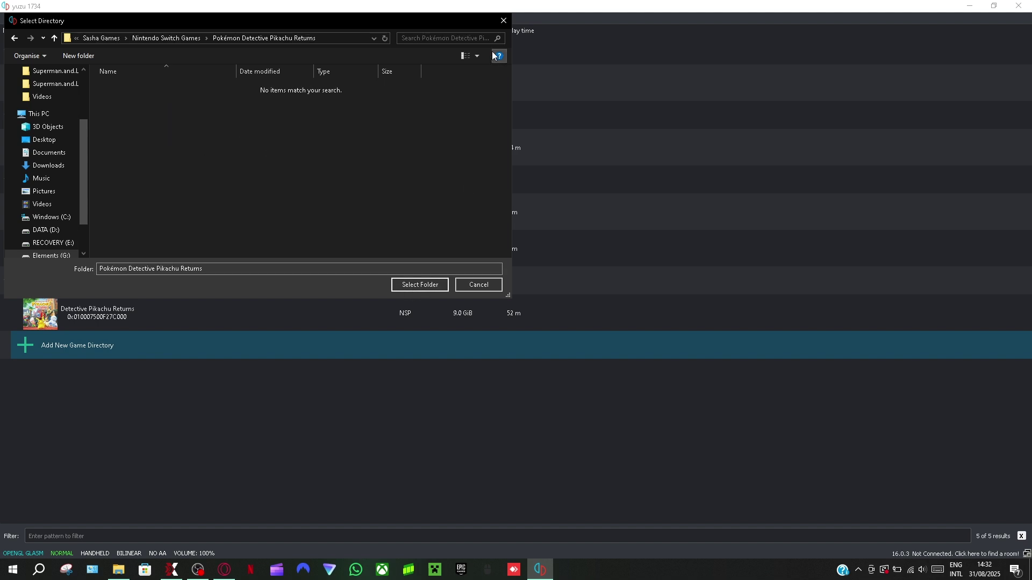
Step: Dismiss the Select Directory dialog and launch Detective Pikachu Returns from the game list
left_click(503, 21)
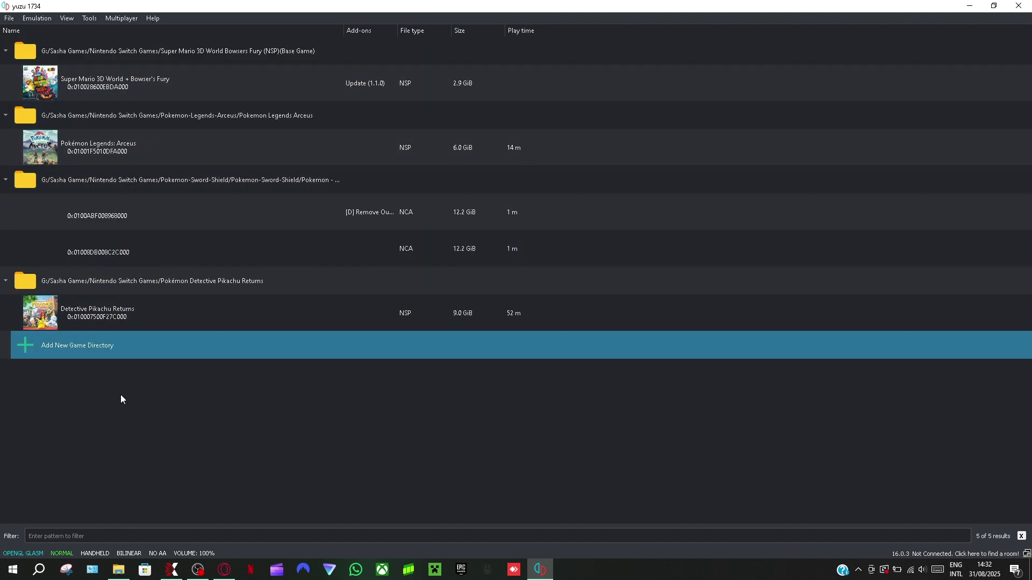
left_click(108, 317)
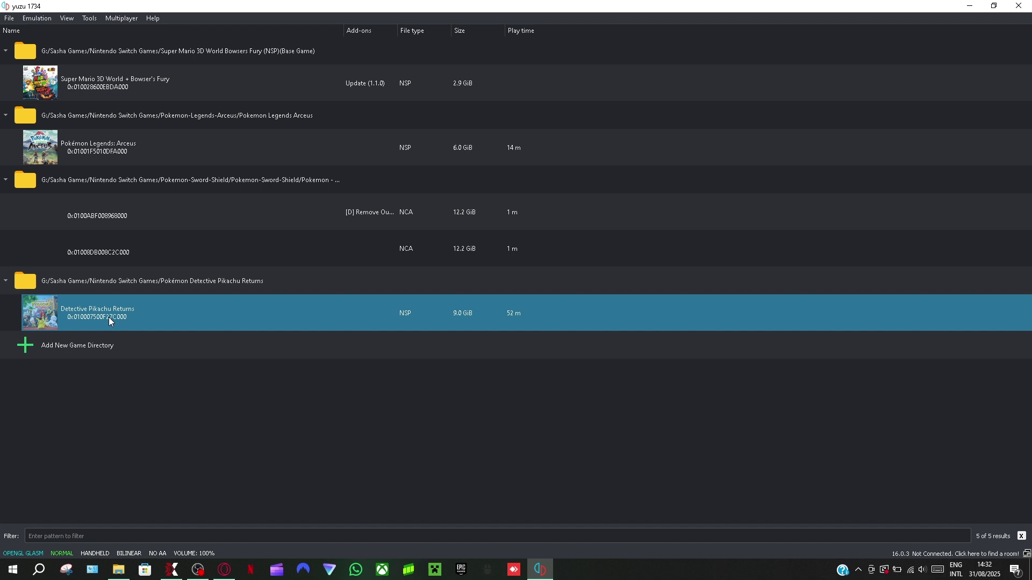
double_click(109, 317)
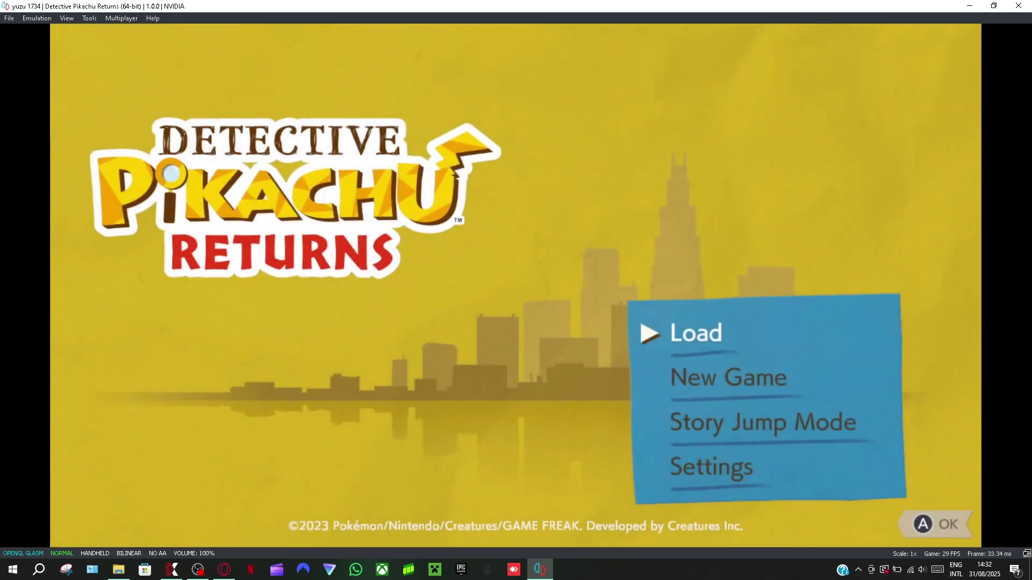
key("Down")
key("Down")
key("Down")
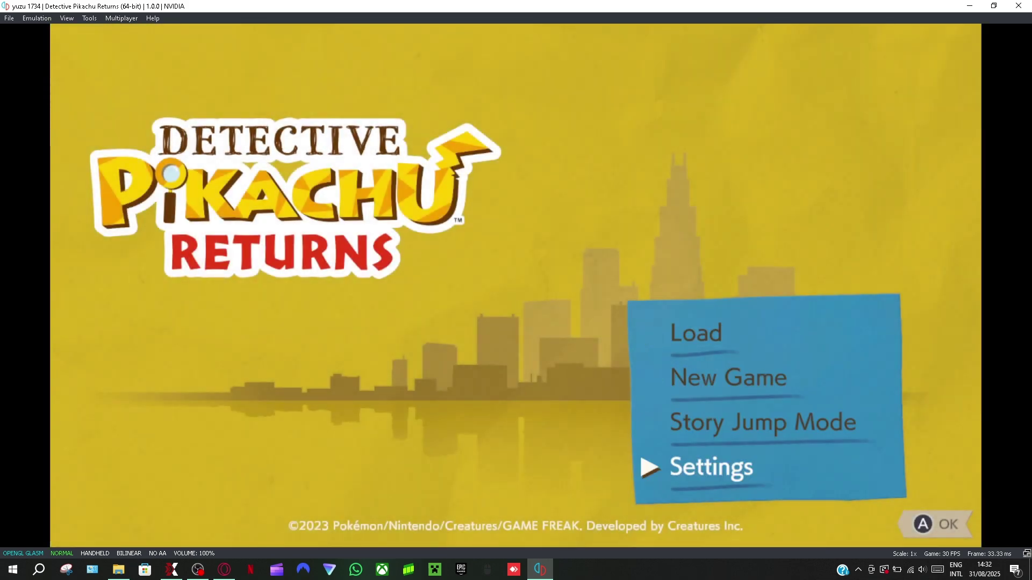
key("Up")
key("Up")
key("Up")
key("Down")
key("Down")
key("Down")
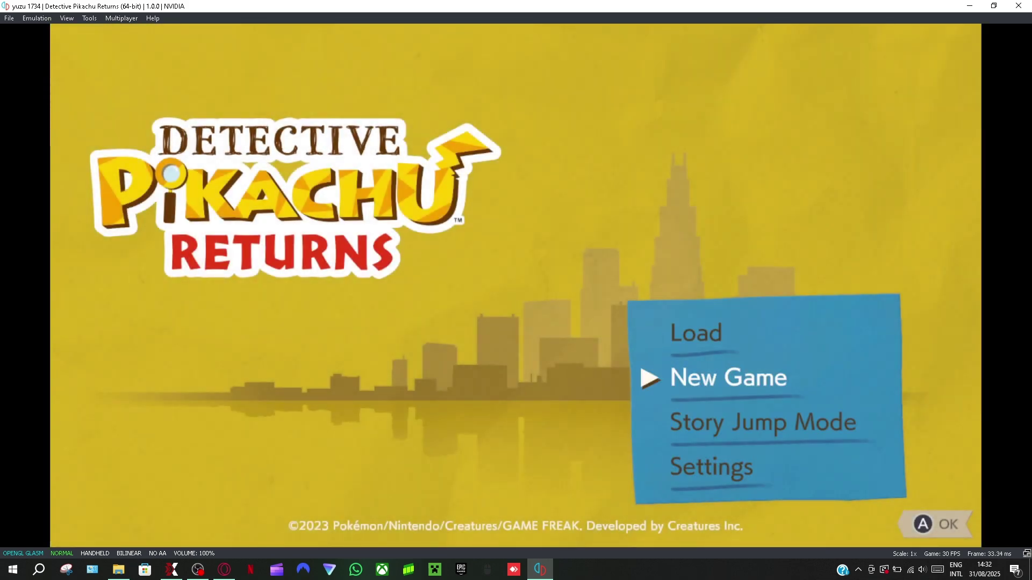
key("Up")
key("Up")
key("Up")
key("Up")
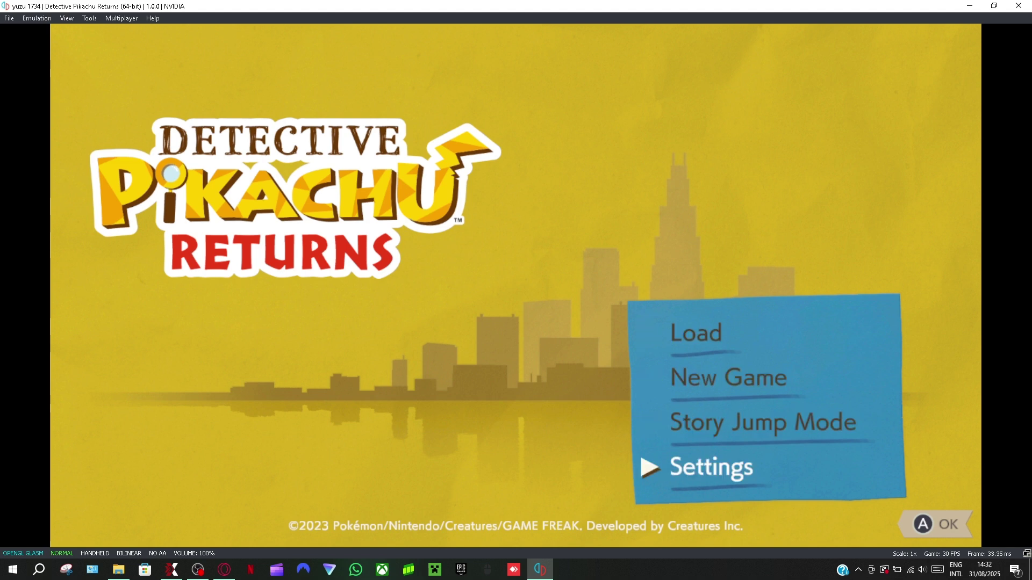
key("Down")
key("Down")
key("Down")
key("Down")
key("Down")
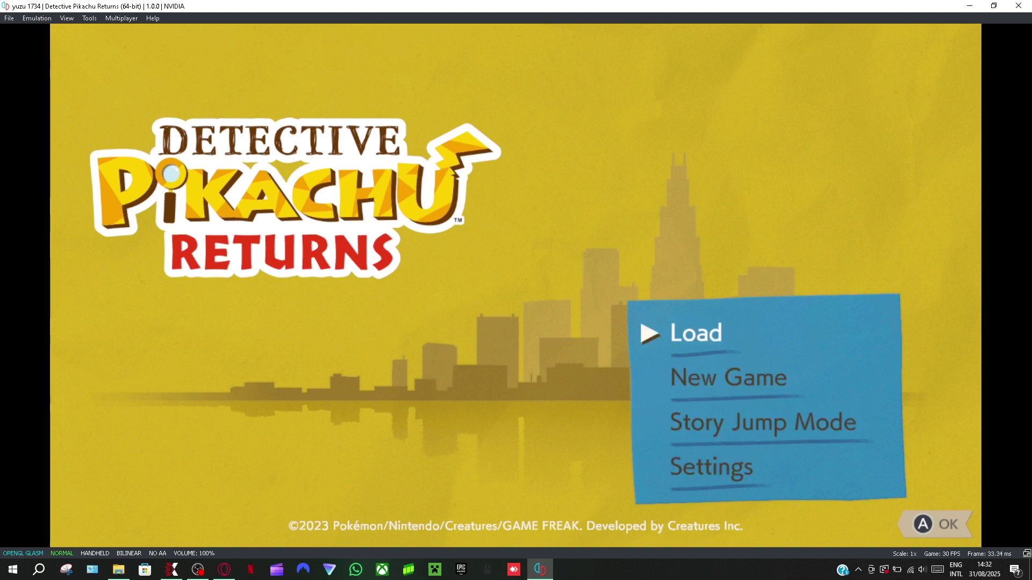
key("Down")
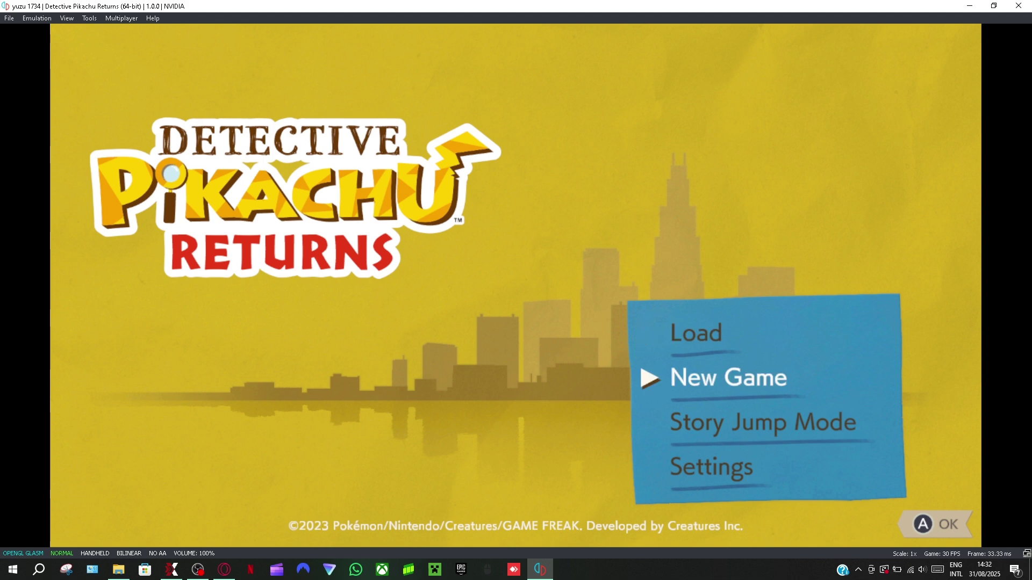
key("Down")
key("Down")
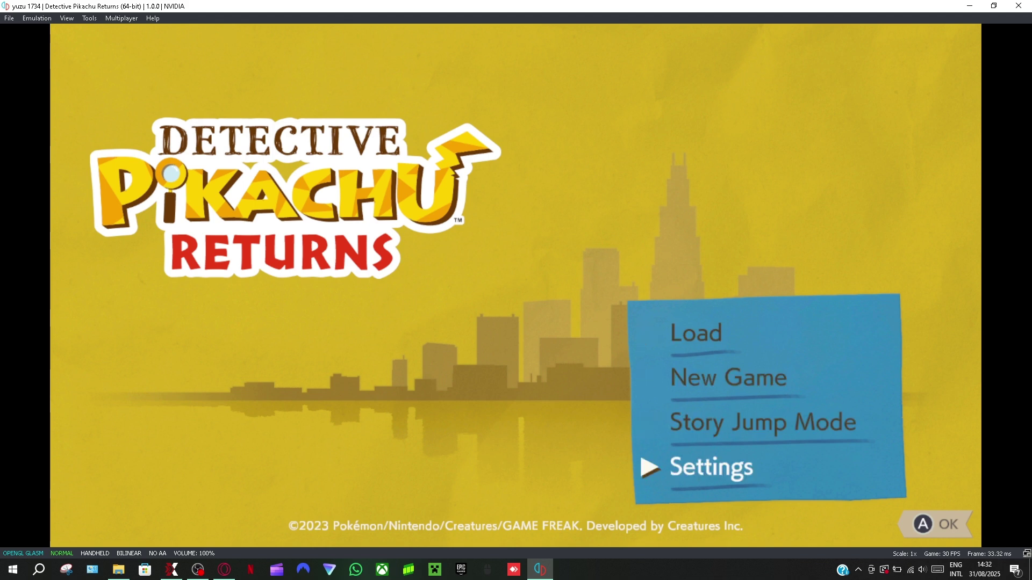
key("Up")
key("Up")
key("Up")
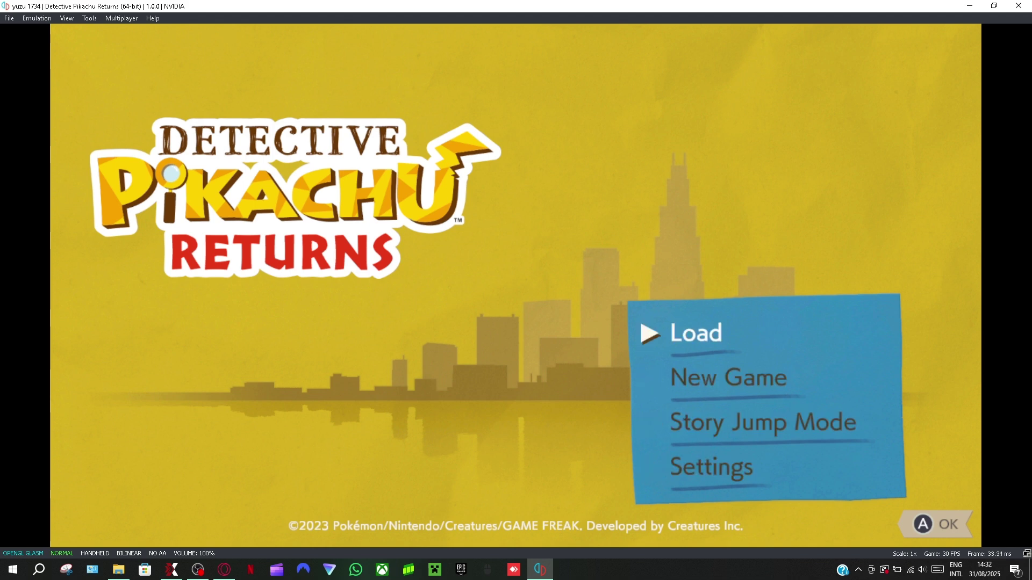